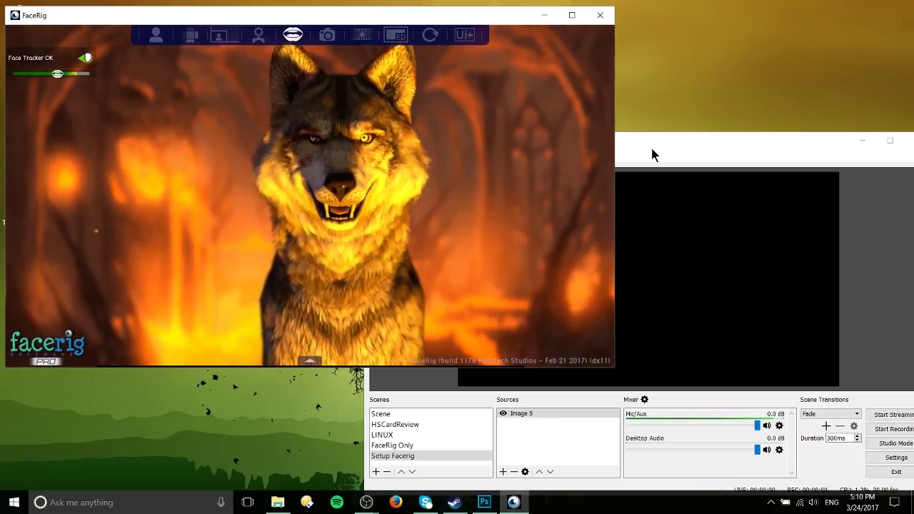
Step: Recalibrate FaceRig's face tracker on a neutral expression so the wolf resets
click(656, 149)
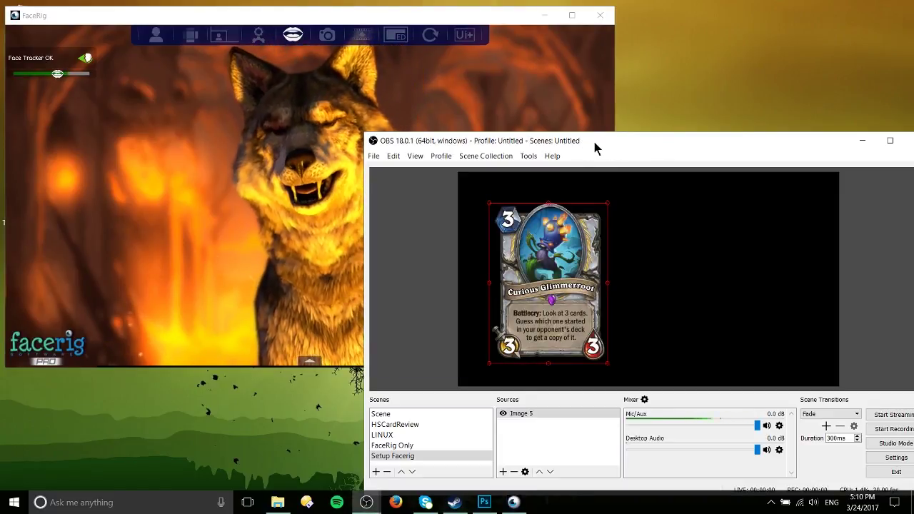
drag(597, 147, 656, 137)
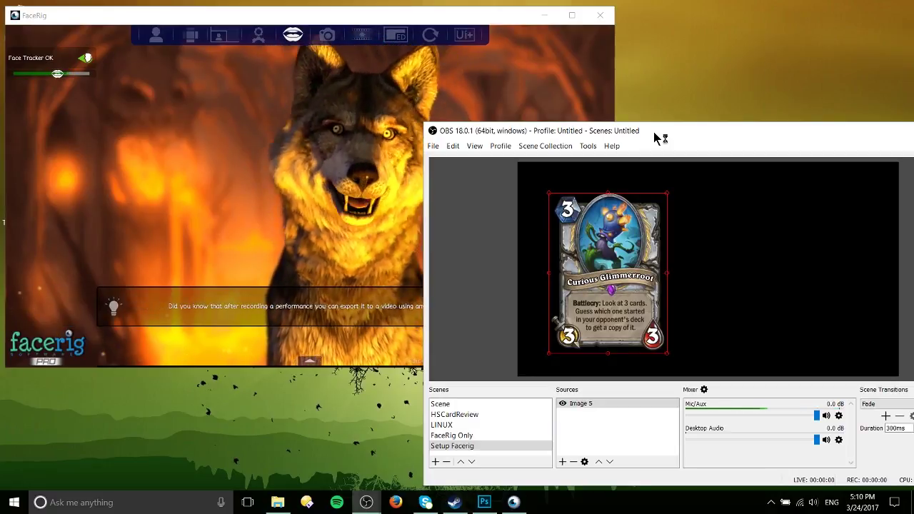
click(402, 114)
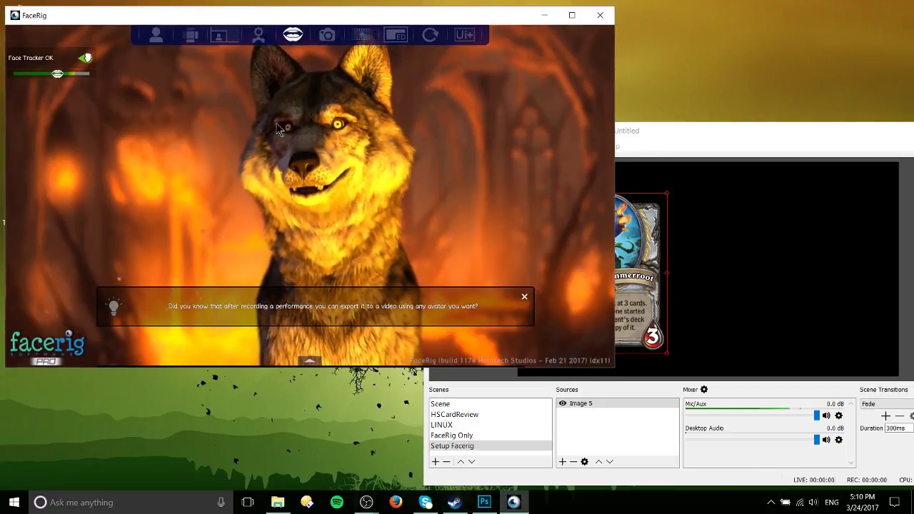
click(260, 39)
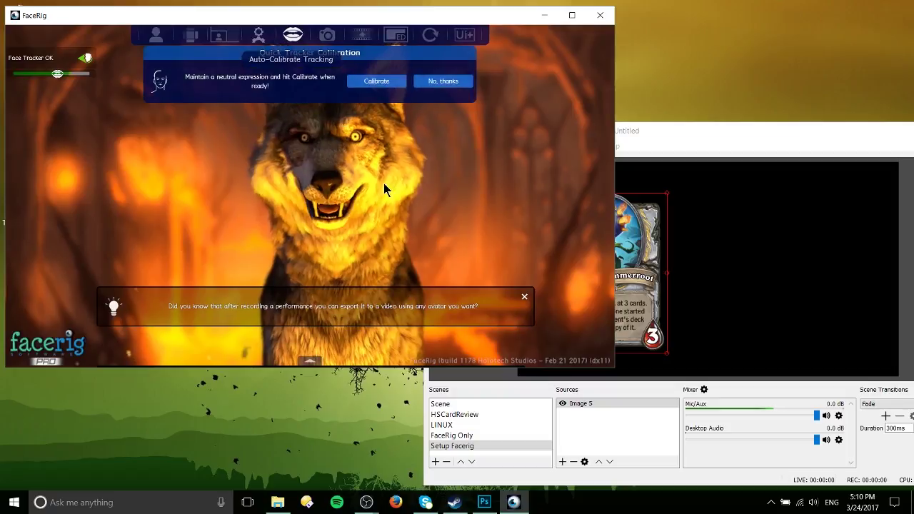
click(372, 83)
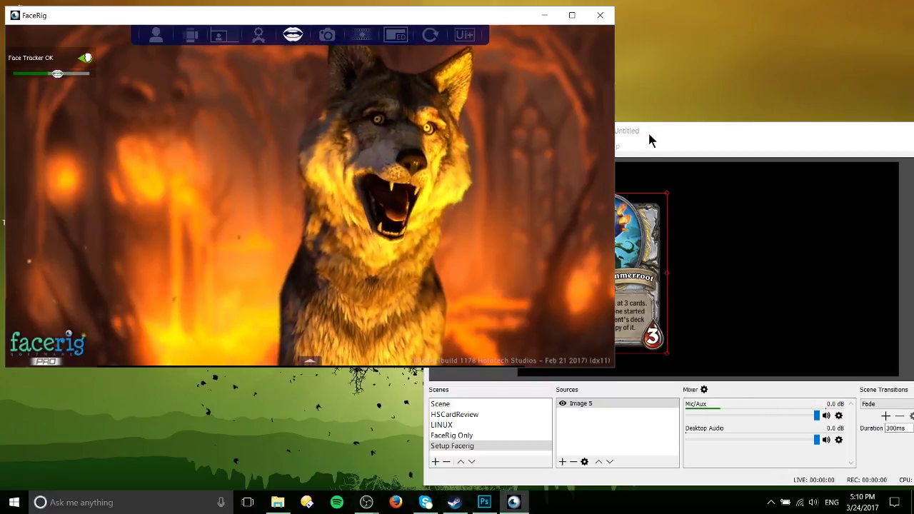
Step: Position OBS over FaceRig with its full interface visible
drag(648, 131, 640, 154)
click(379, 103)
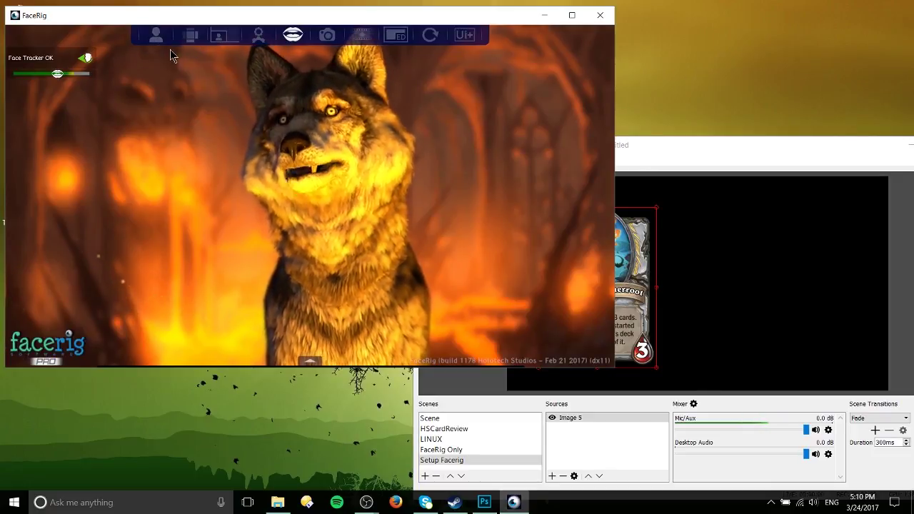
drag(664, 153, 687, 146)
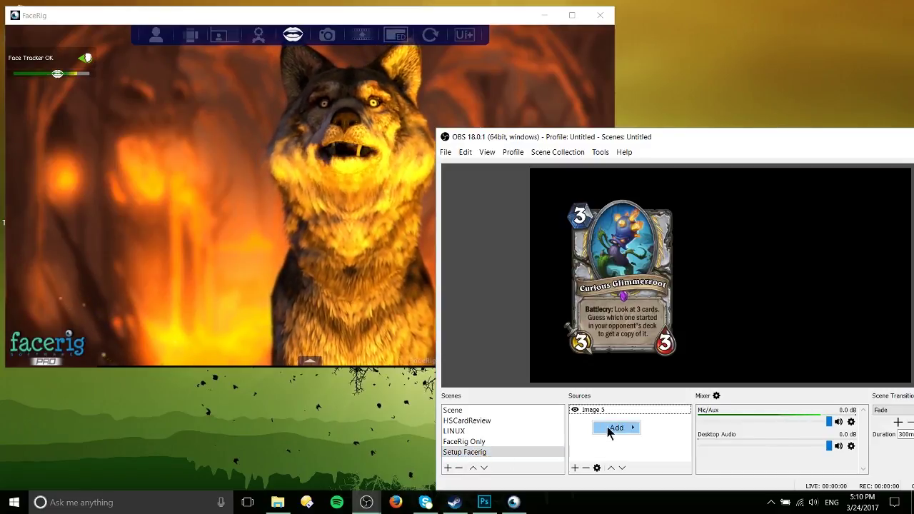
Step: Add a Game Capture source set to capture the specific FaceRig window
mouse_move(609, 432)
click(676, 405)
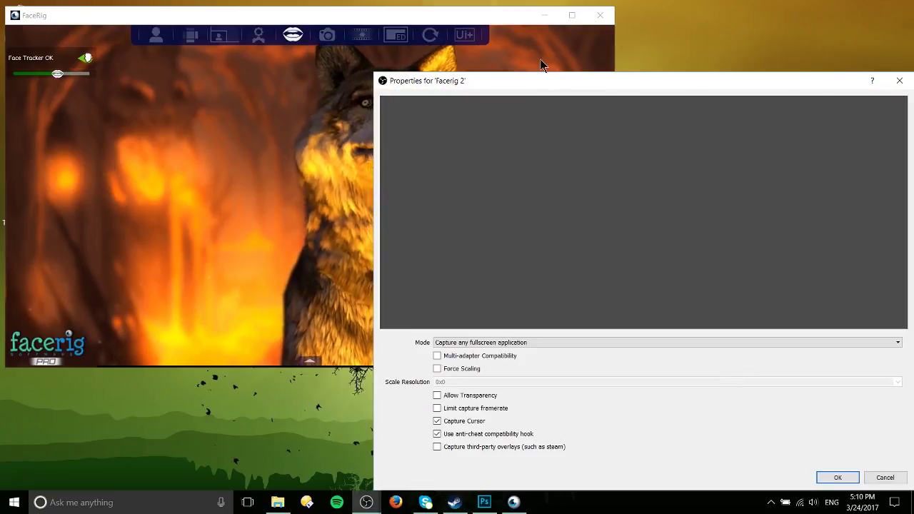
drag(608, 77, 695, 58)
click(636, 328)
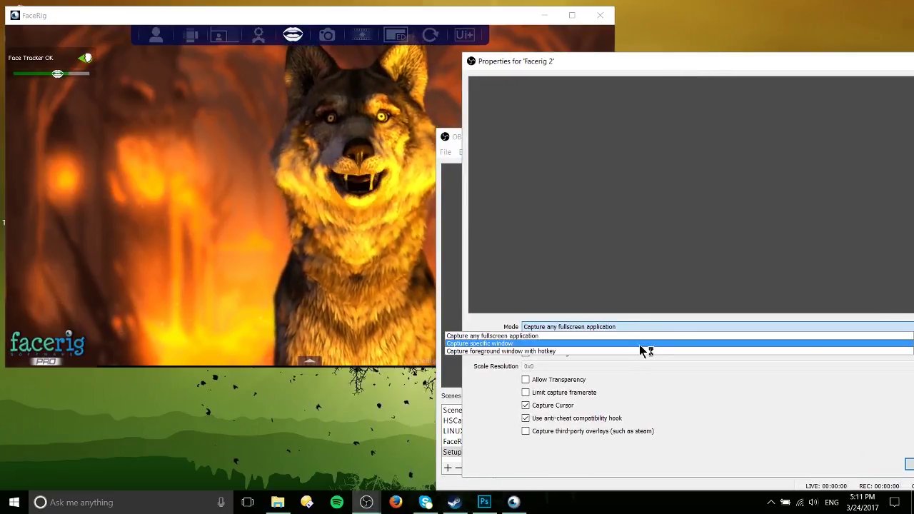
click(640, 343)
click(632, 355)
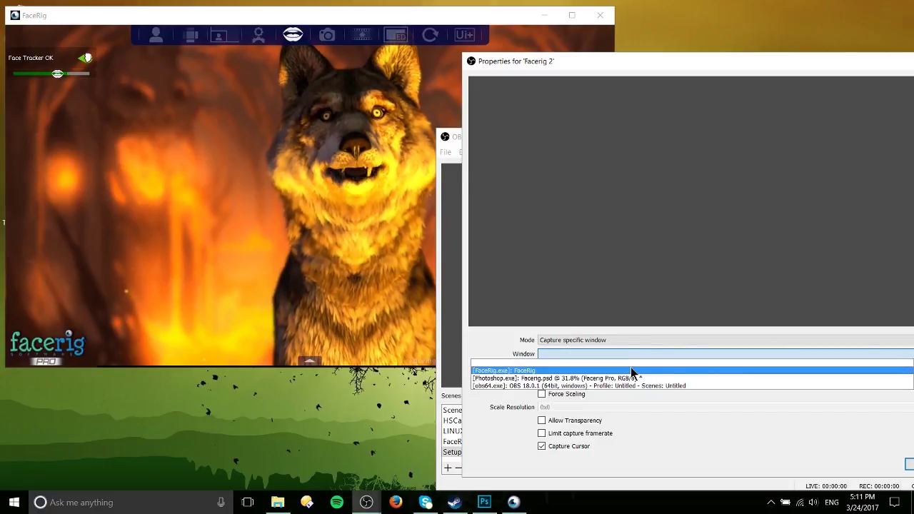
click(632, 371)
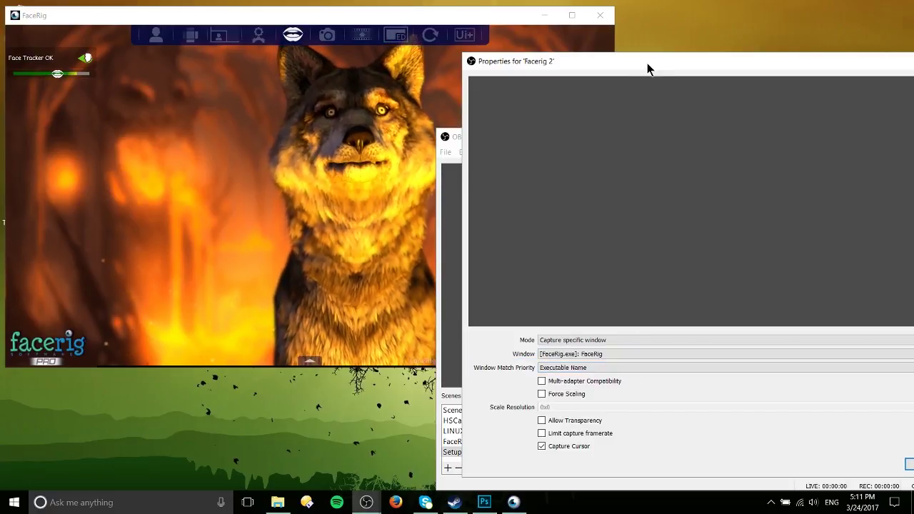
Step: Turn off Capture Cursor for the Facerig 2 source and confirm it
drag(647, 69, 505, 91)
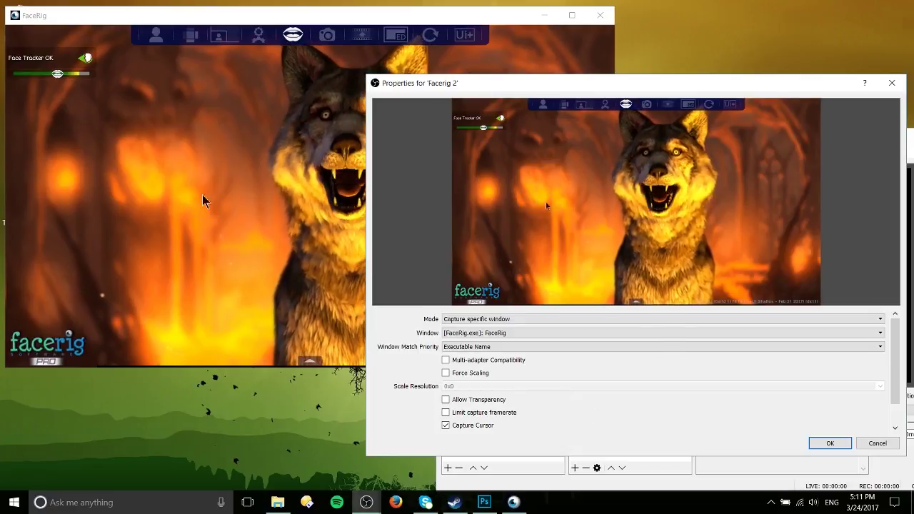
click(445, 425)
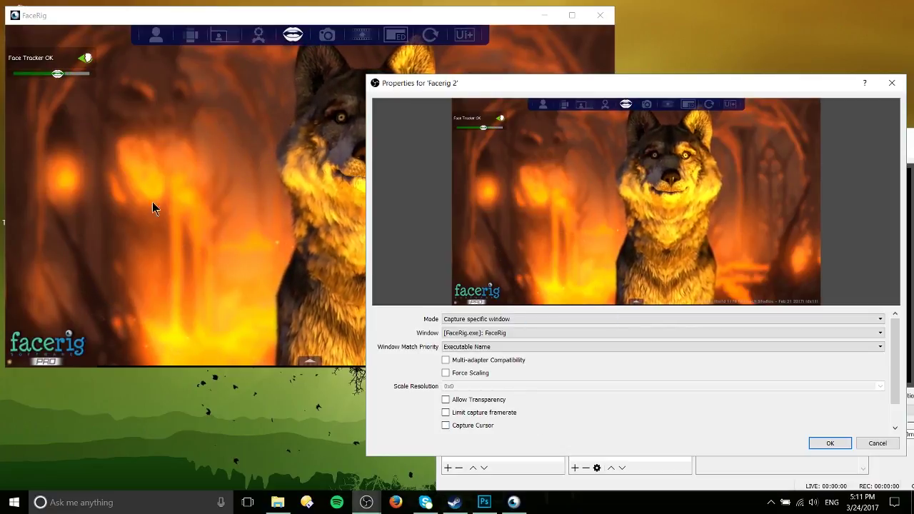
click(446, 425)
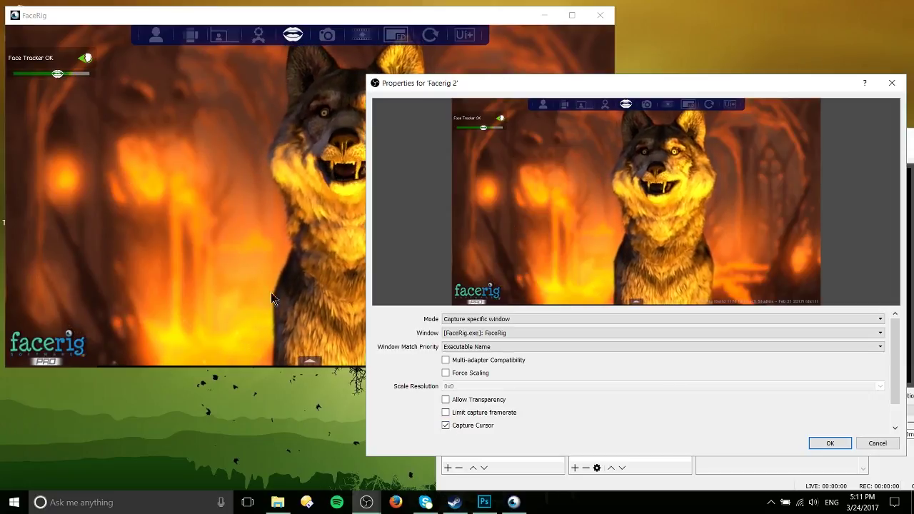
click(446, 425)
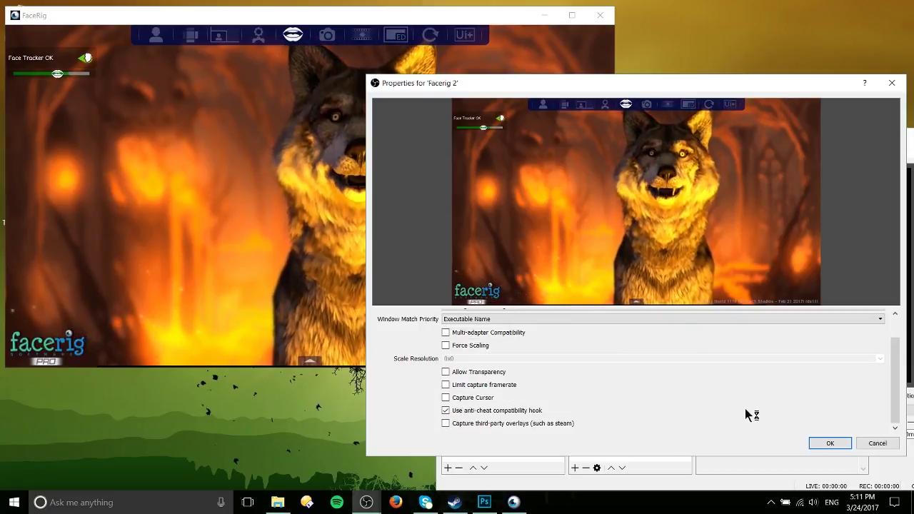
click(830, 443)
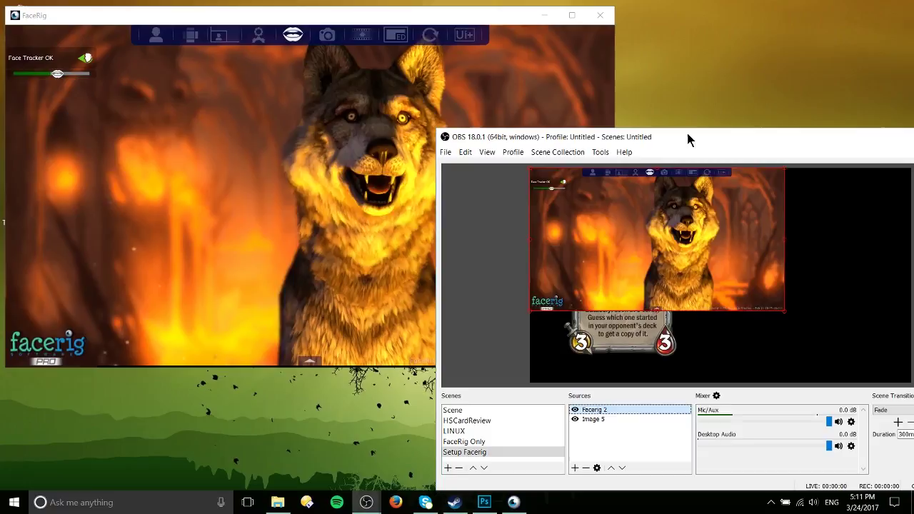
Step: Move the Facerig 2 capture to the lower right and scale it down beside the card
drag(686, 138, 626, 122)
drag(544, 246, 671, 312)
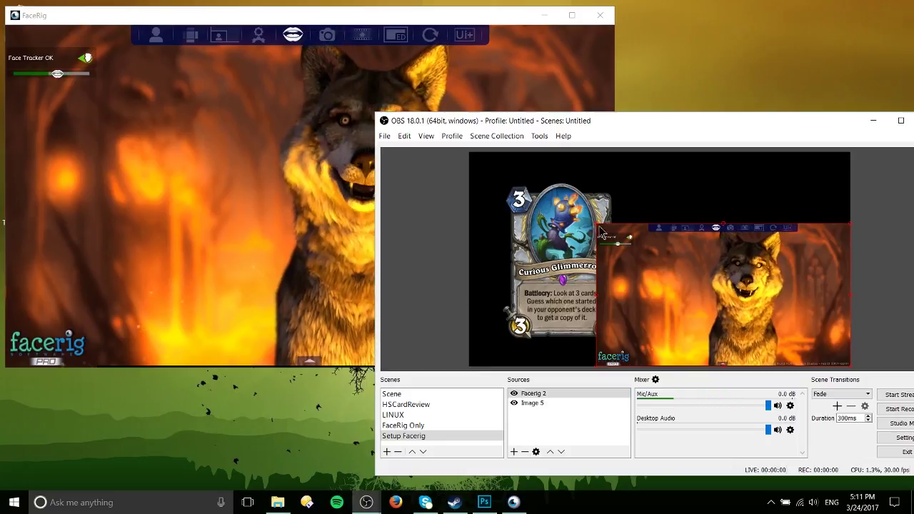
drag(600, 229, 635, 248)
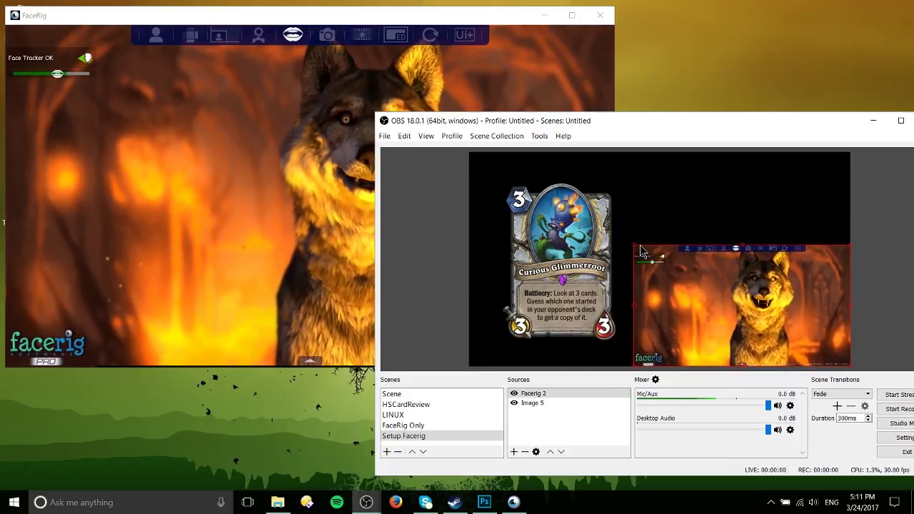
click(528, 85)
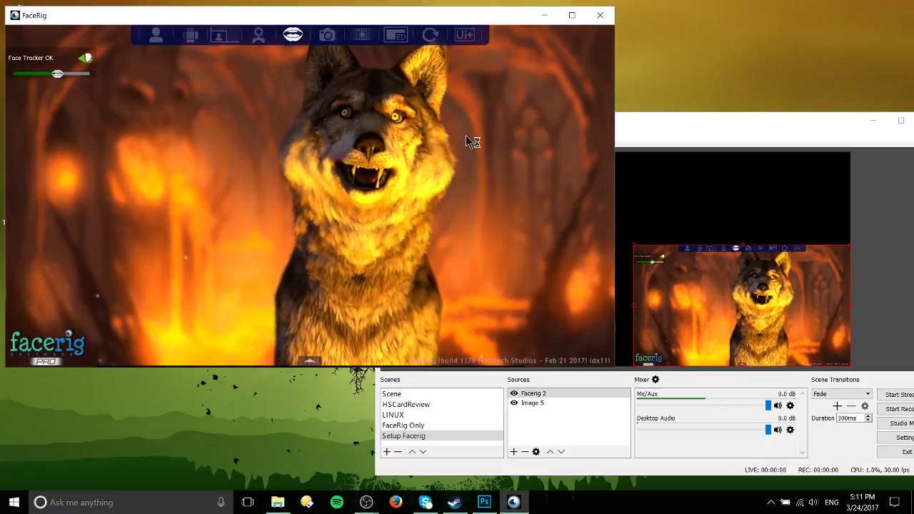
Step: Switch FaceRig's environment to the green screen background and close the gallery
click(190, 39)
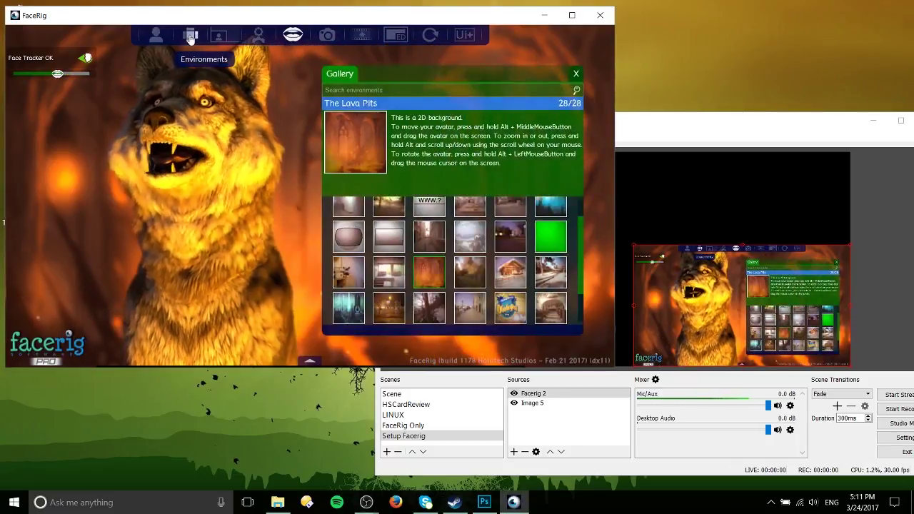
click(551, 246)
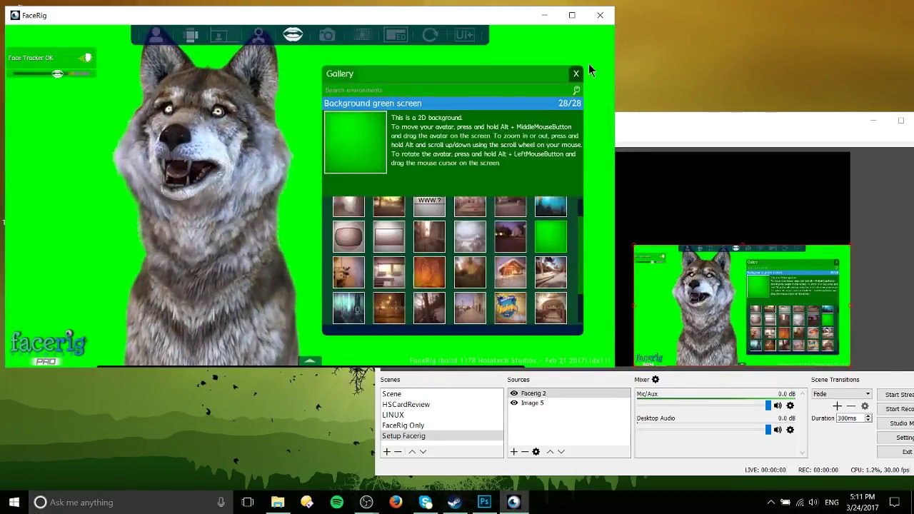
click(576, 73)
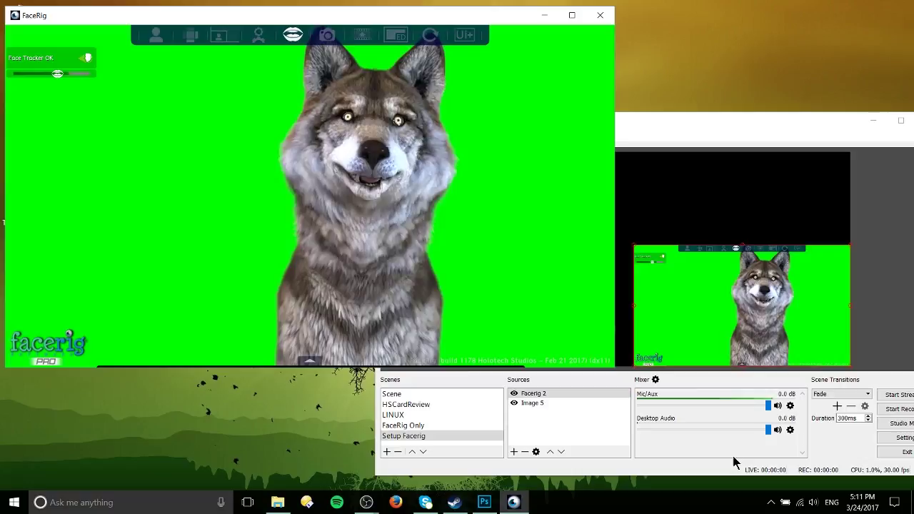
click(733, 462)
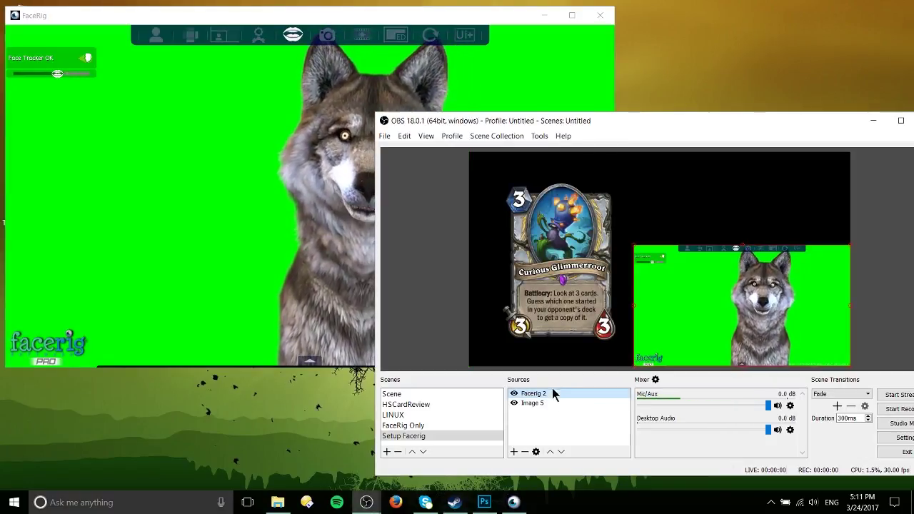
Step: Add a green Color Key filter to Facerig 2 with similarity raised to about 790
right_click(552, 389)
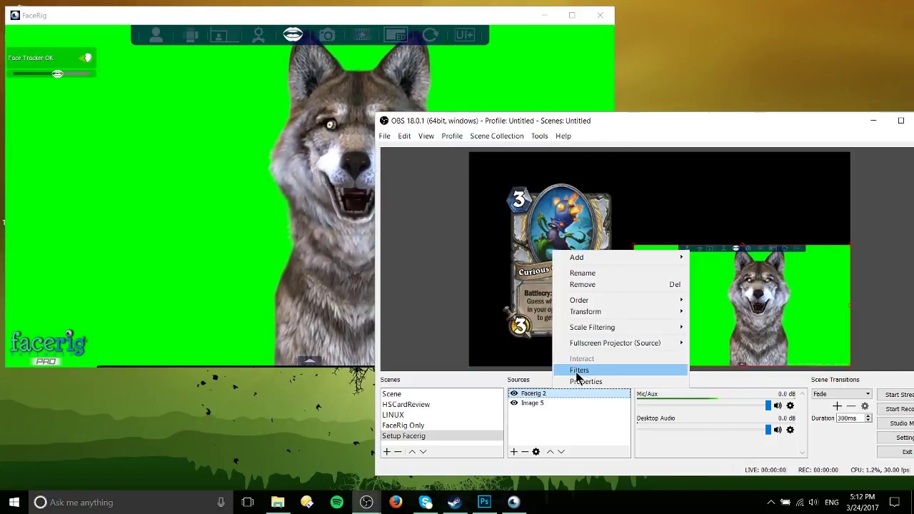
click(580, 371)
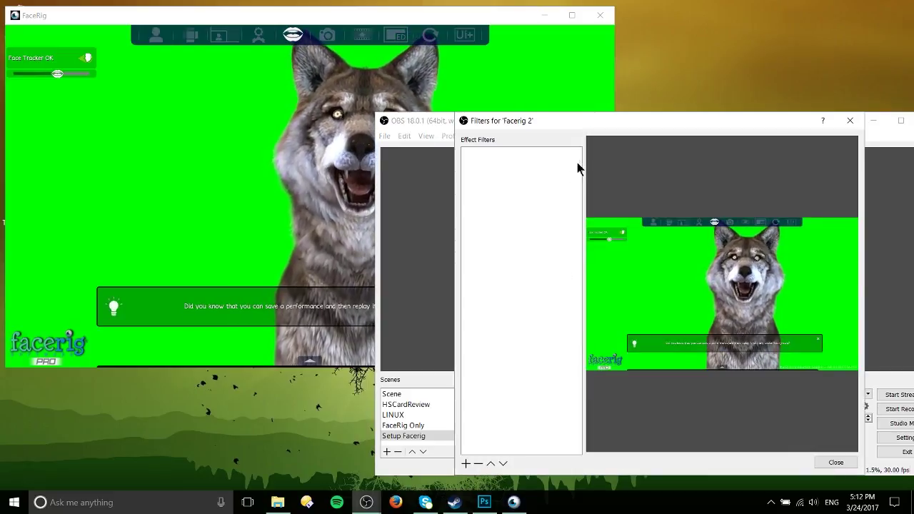
drag(596, 126, 607, 96)
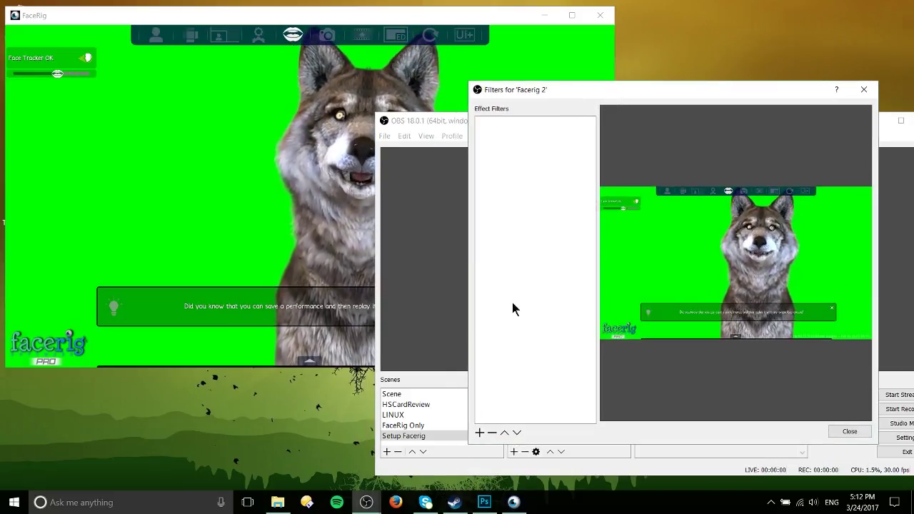
click(480, 434)
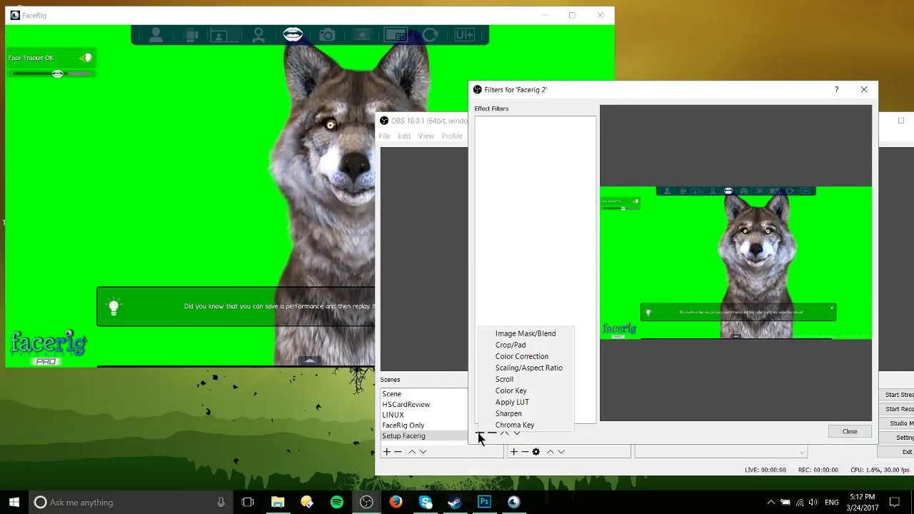
click(511, 391)
click(646, 286)
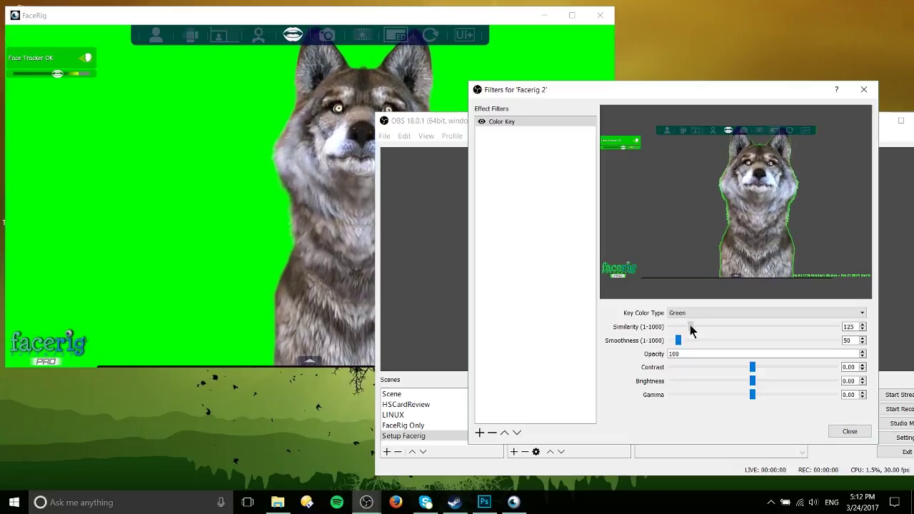
drag(691, 330, 748, 328)
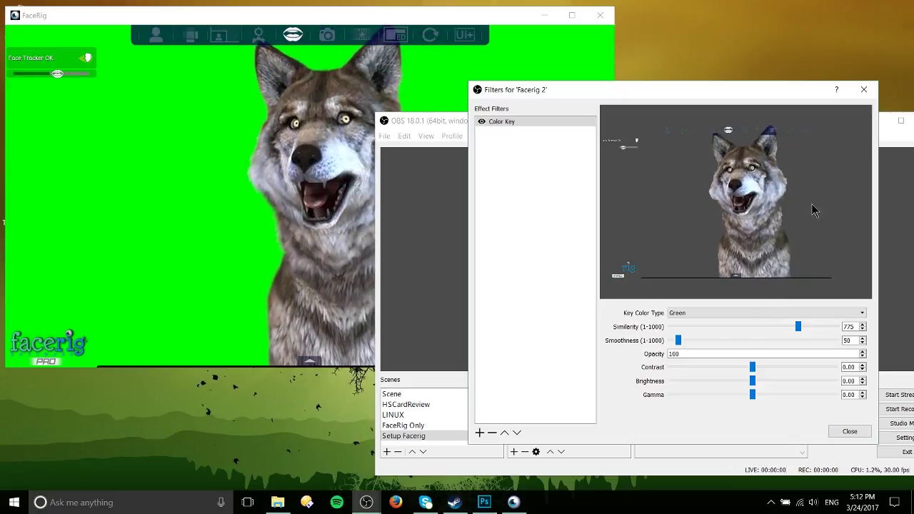
mouse_move(799, 327)
mouse_down()
mouse_move(833, 327)
mouse_move(803, 334)
mouse_up()
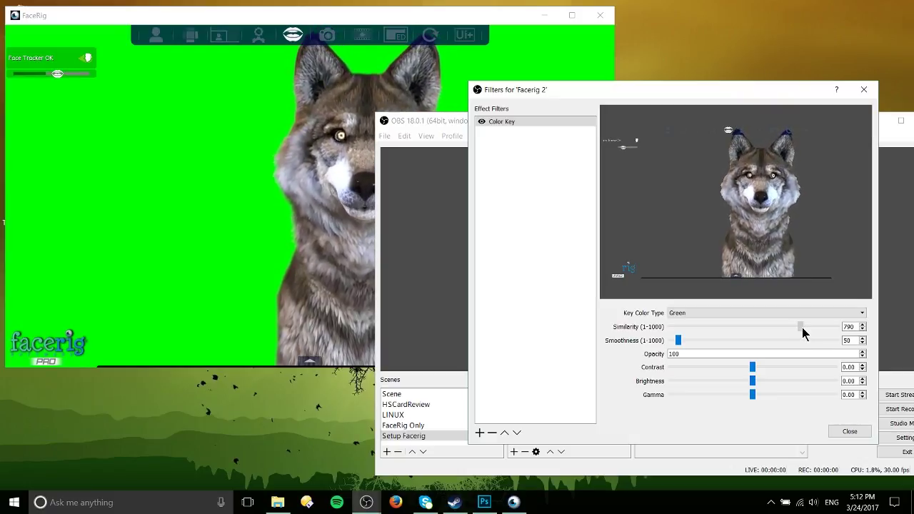
click(844, 432)
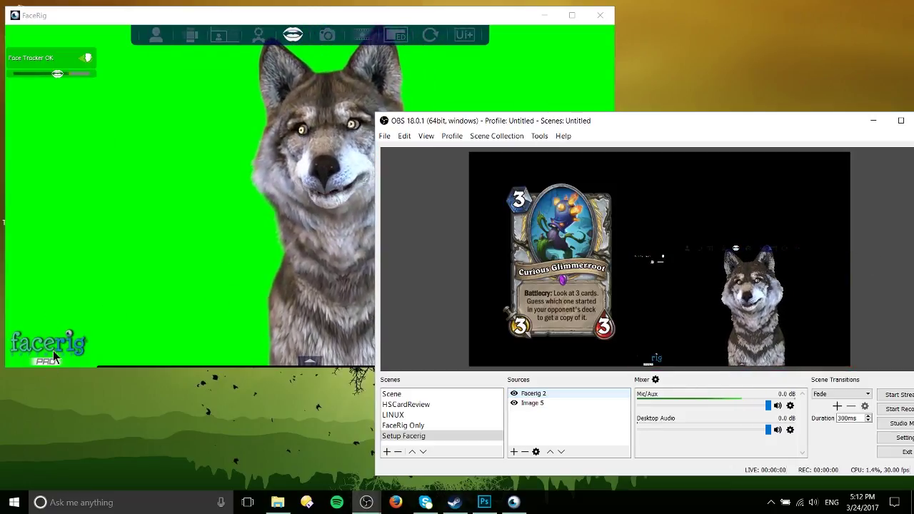
Step: Switch FaceRig to the Advanced UI, hide its interface, and minimize the window
click(472, 34)
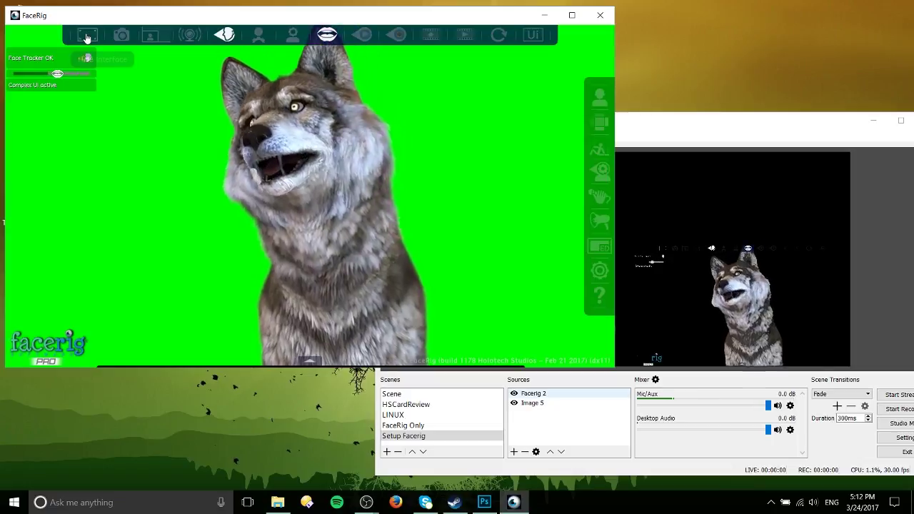
click(87, 37)
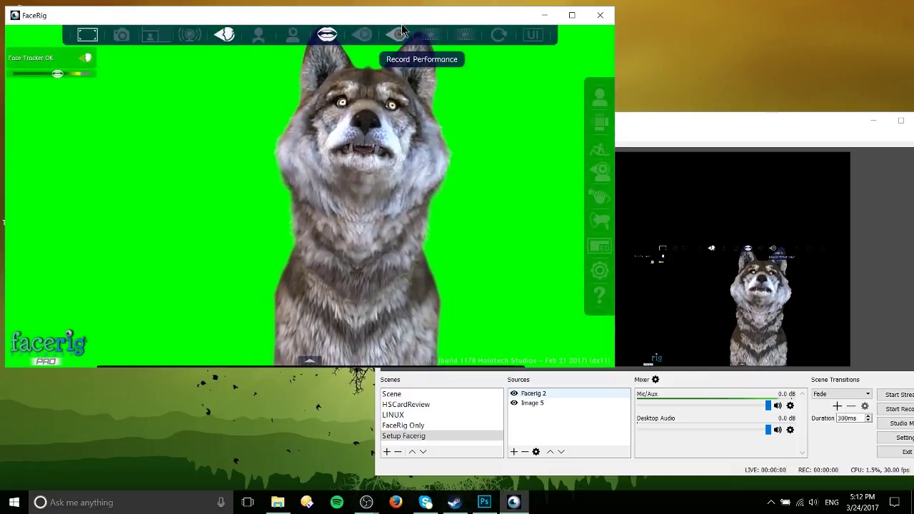
click(543, 16)
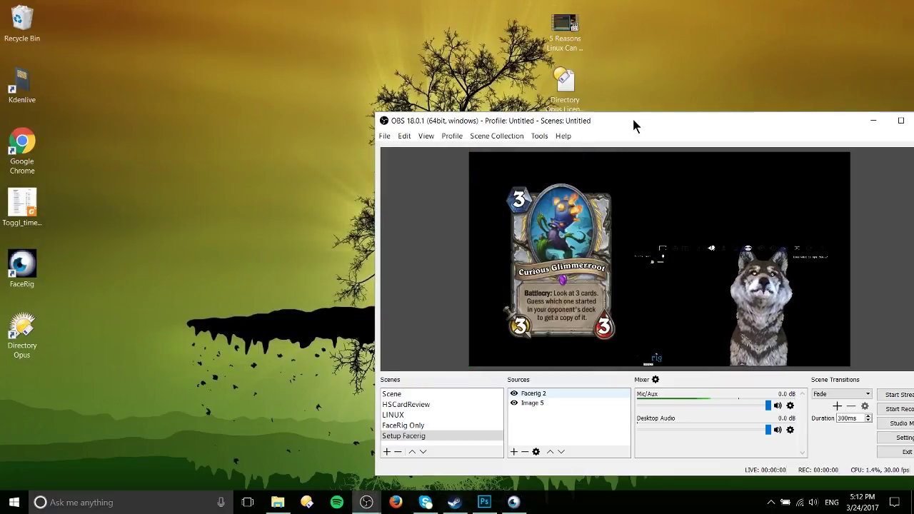
click(645, 63)
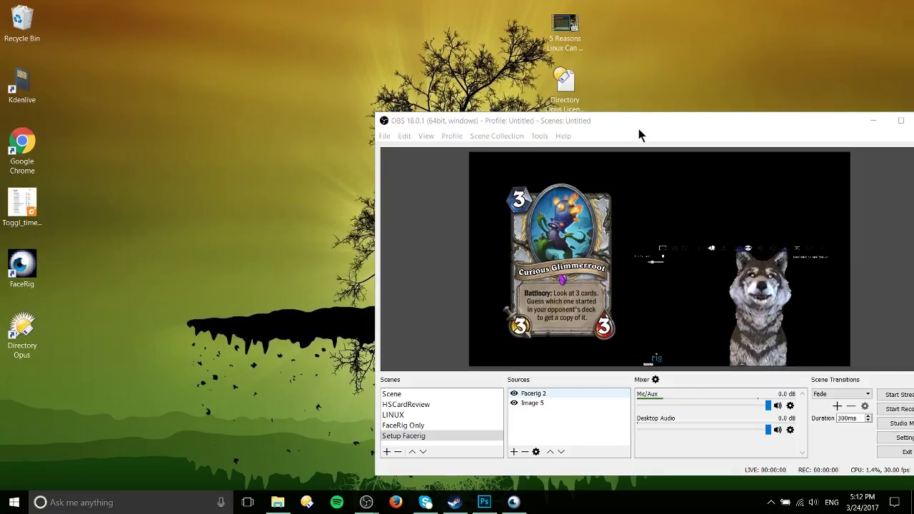
click(512, 503)
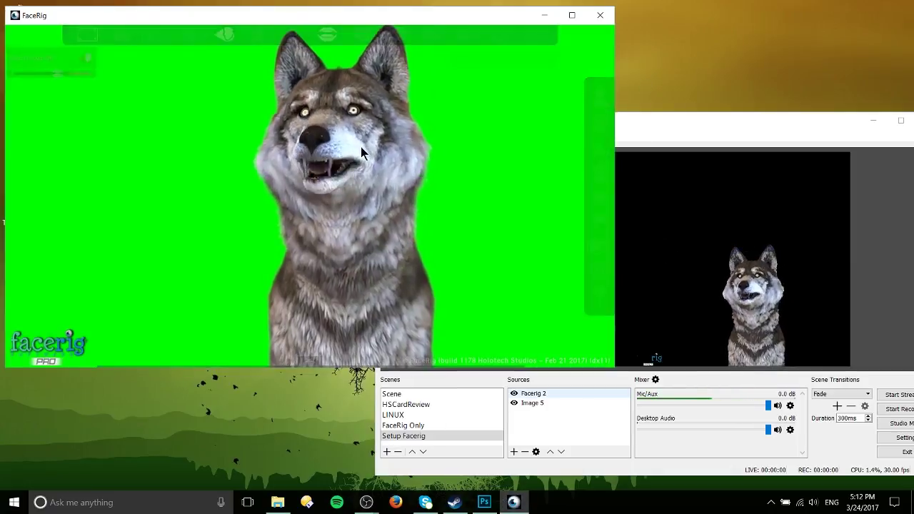
click(553, 16)
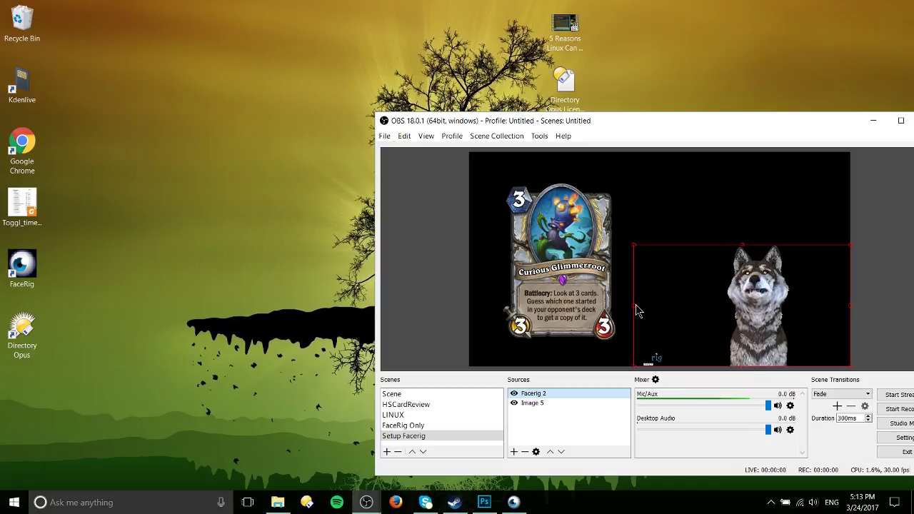
Step: Alt-drag to crop the left edge of Facerig 2, removing the FaceRig logo
key(alt)
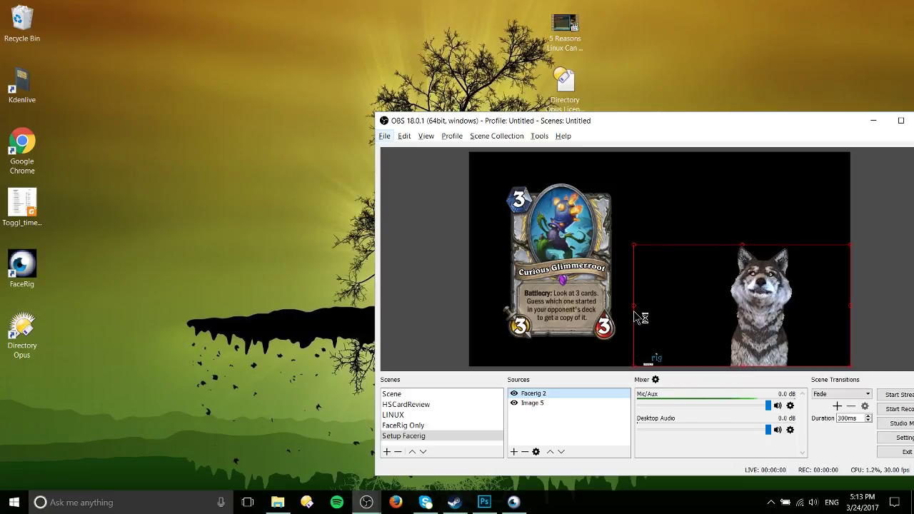
key(alt)
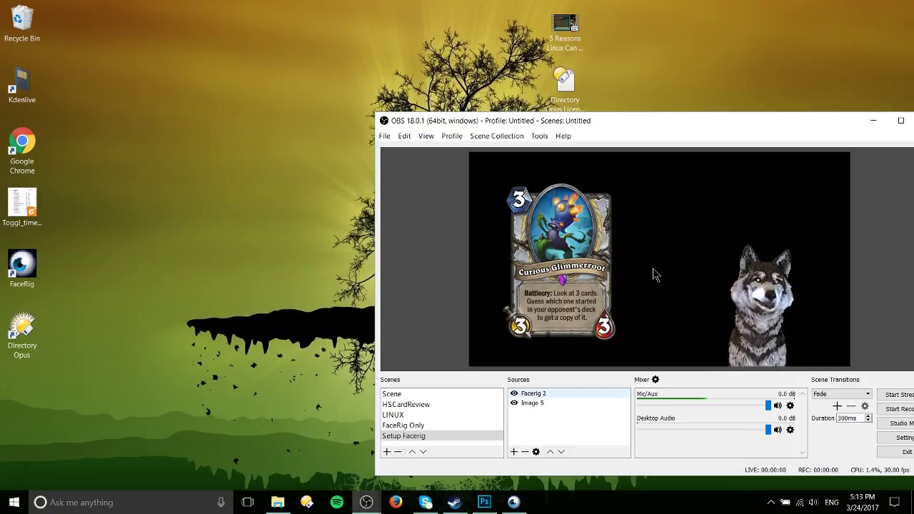
Step: Move the OBS window to the centre of the screen, showing the finished card-and-wolf scene
drag(700, 127, 582, 123)
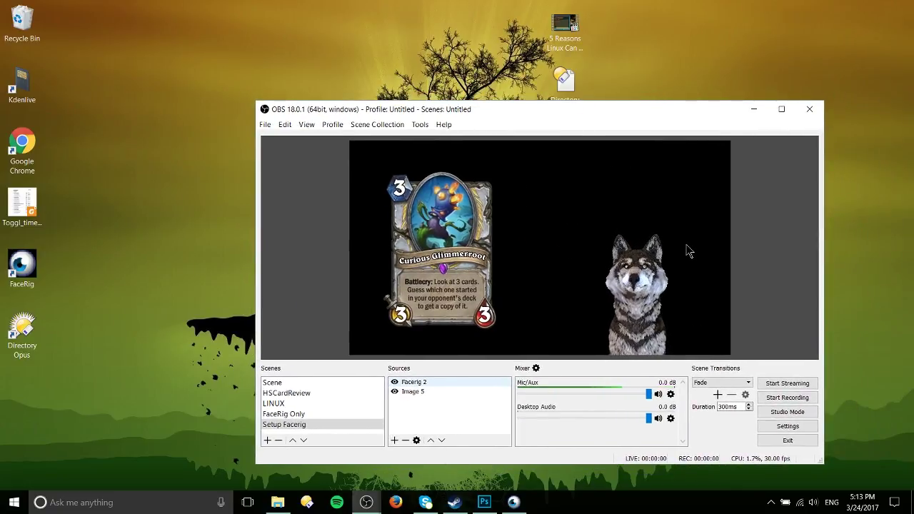